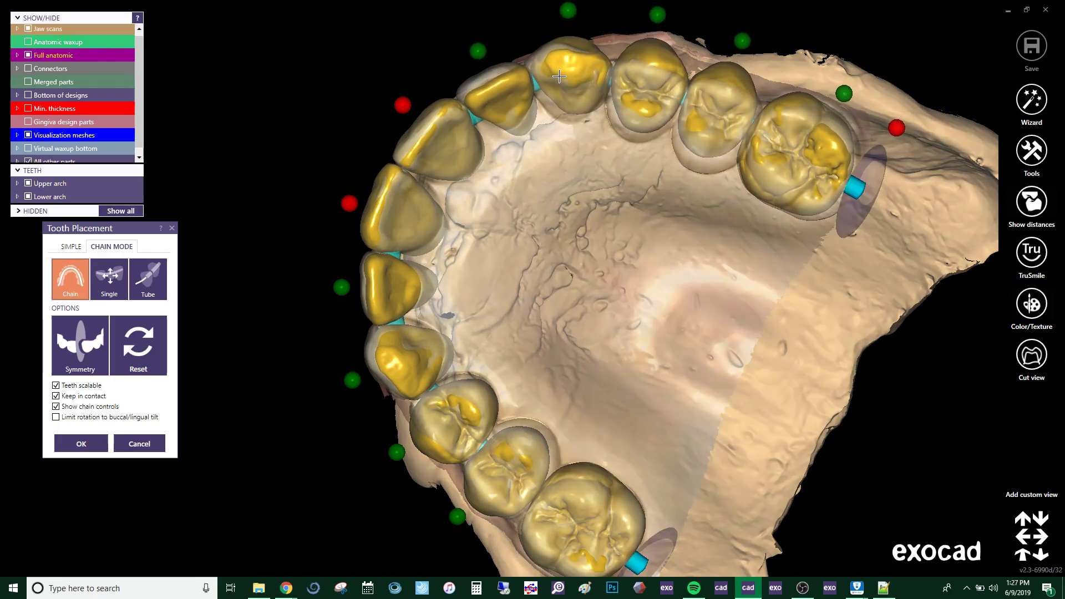
# Shift the back end of the tooth chain and nudge the upper front tooth slightly downward
pyautogui.moveTo(851, 205); pyautogui.dragTo(848, 206)
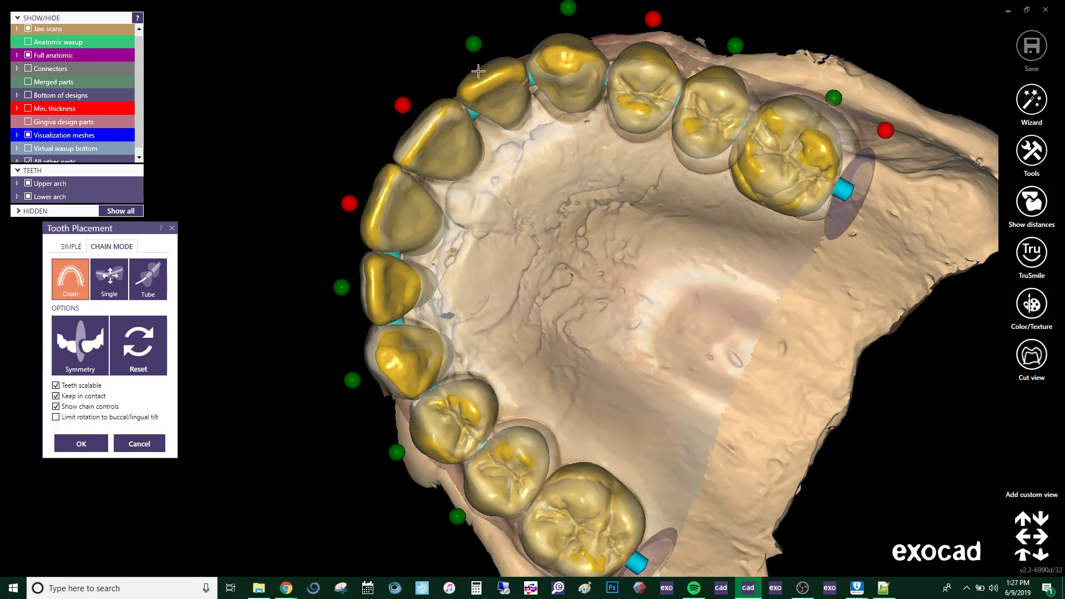
pyautogui.moveTo(500, 56); pyautogui.dragTo(485, 84)
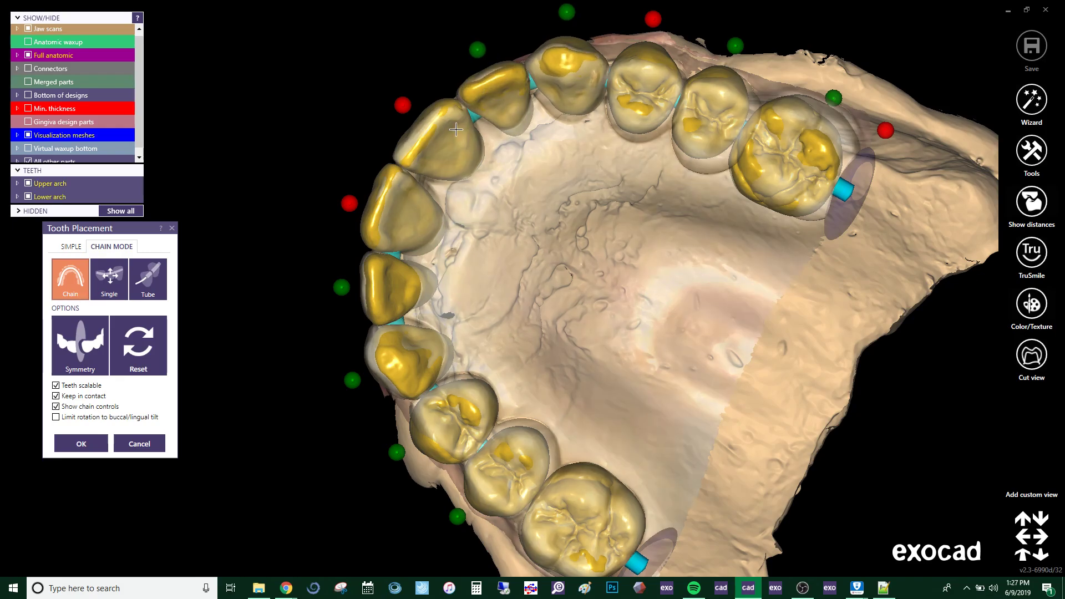
pyautogui.moveTo(422, 161); pyautogui.dragTo(388, 111, button='right')
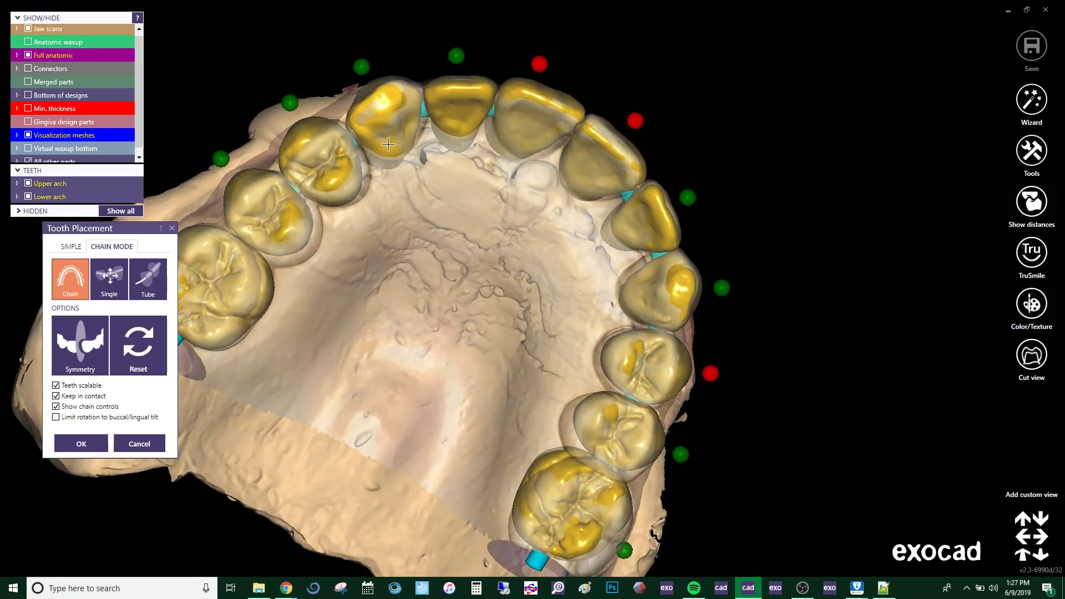
pyautogui.moveTo(389, 141); pyautogui.dragTo(211, 149, button='right')
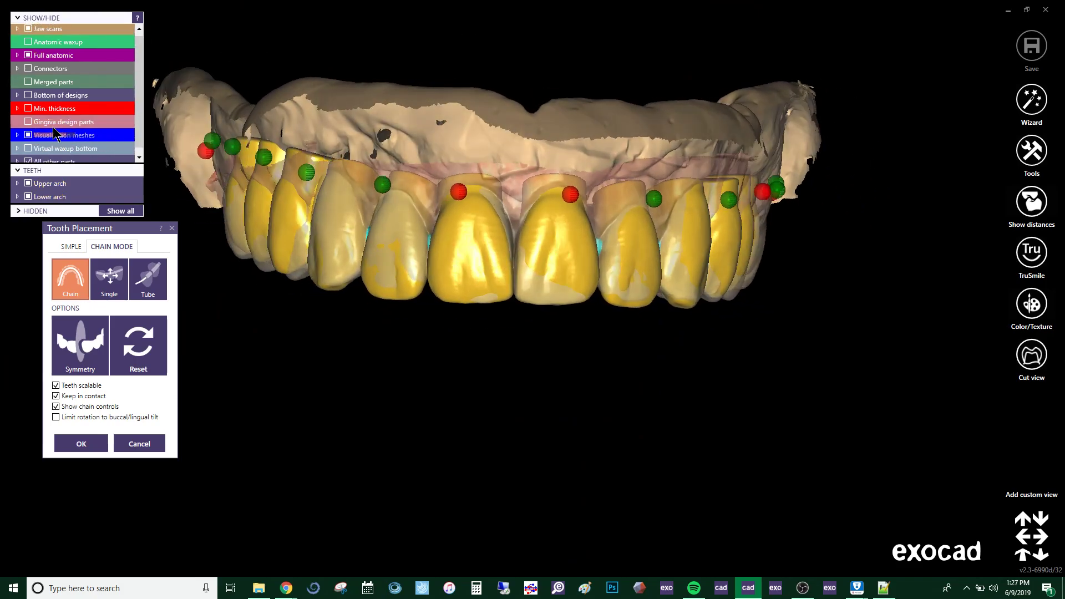
# Hide the visualization meshes, fine-tune the front incisors, and confirm the tooth placement
pyautogui.click(28, 135)
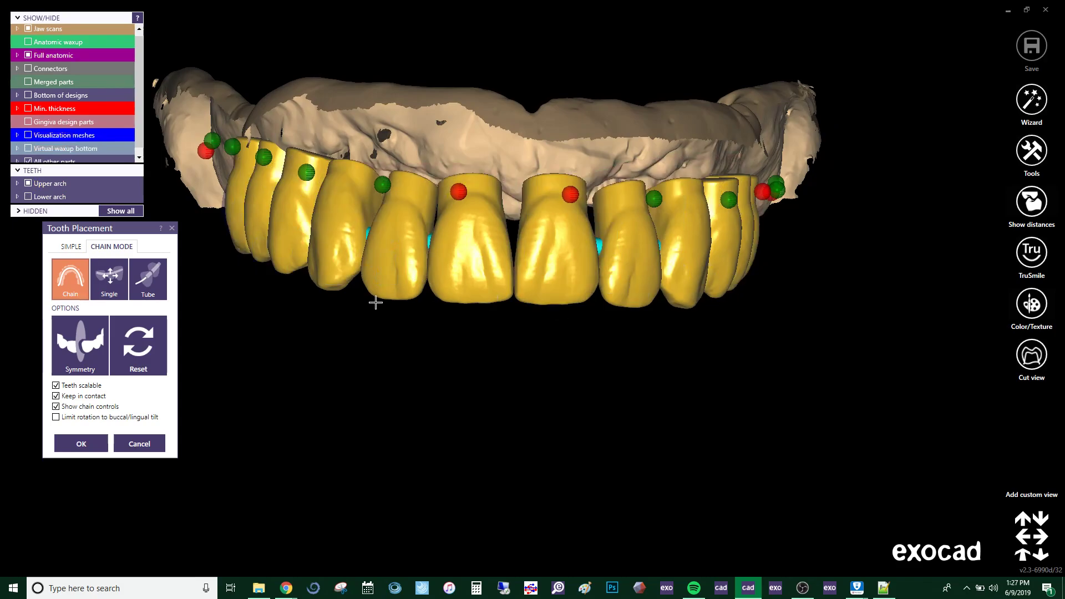
pyautogui.moveTo(407, 297); pyautogui.dragTo(402, 299)
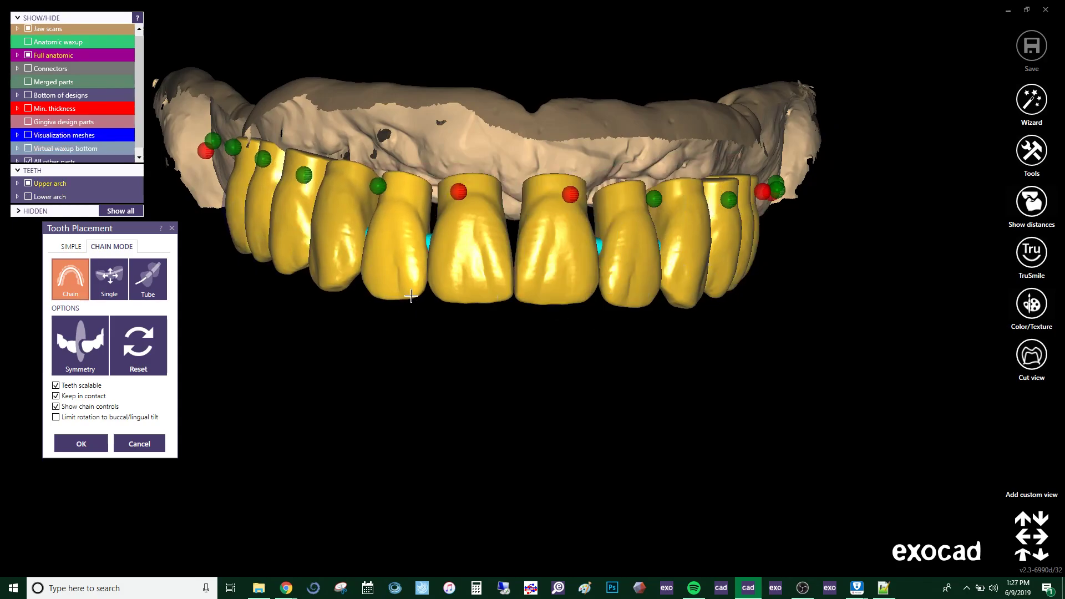
pyautogui.moveTo(602, 273); pyautogui.dragTo(639, 254)
pyautogui.scroll(-2, 655, 264)
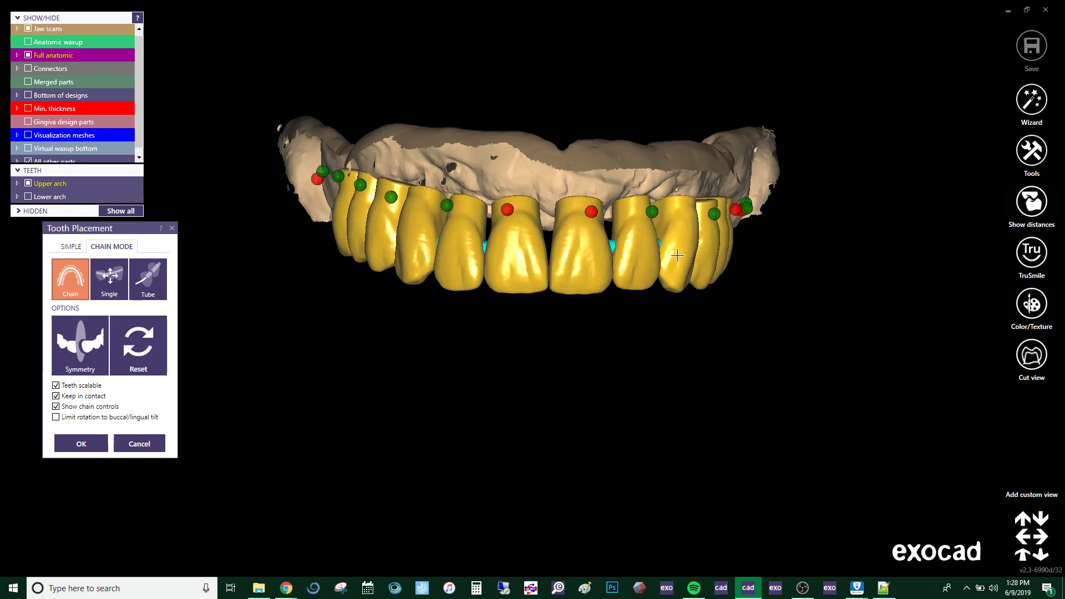
pyautogui.click(81, 443)
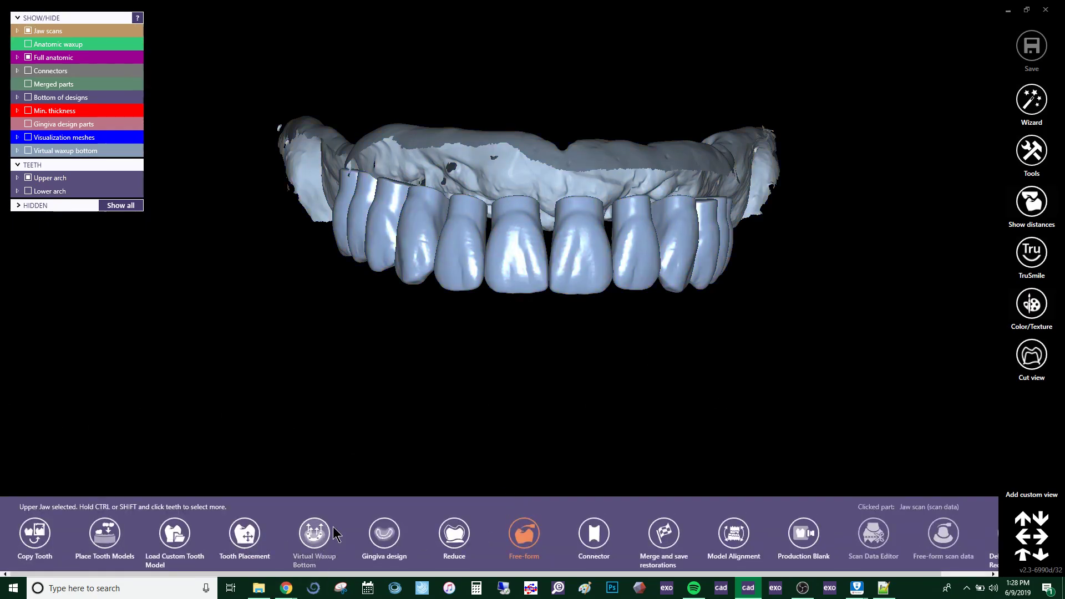
# Start Gingiva design with a base thickness of 2 mm
pyautogui.click(397, 541)
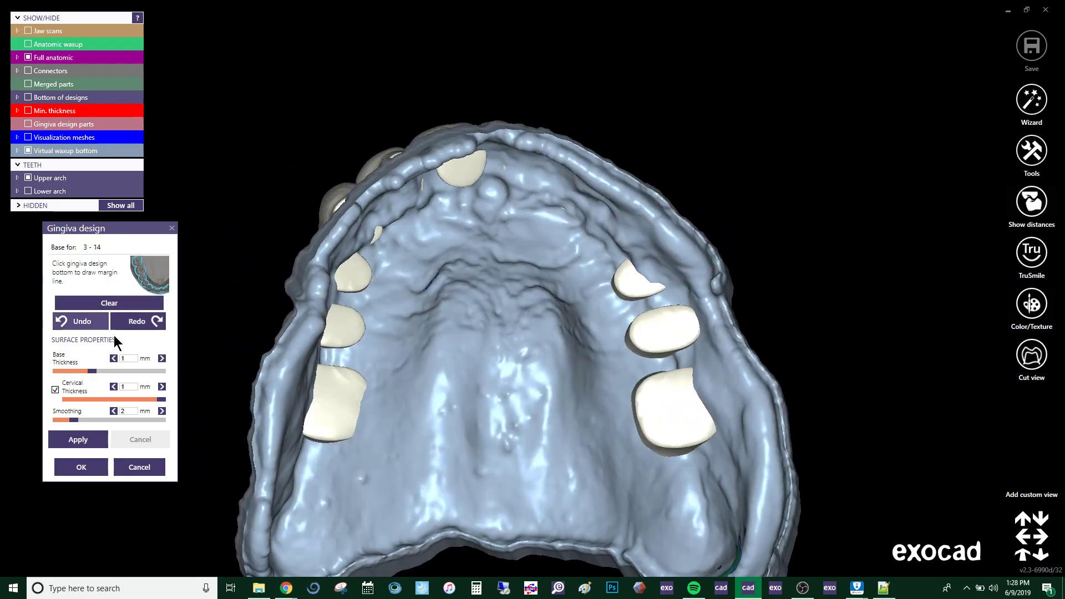
pyautogui.moveTo(92, 371); pyautogui.dragTo(161, 372)
pyautogui.moveTo(227, 392); pyautogui.dragTo(559, 197, button='right')
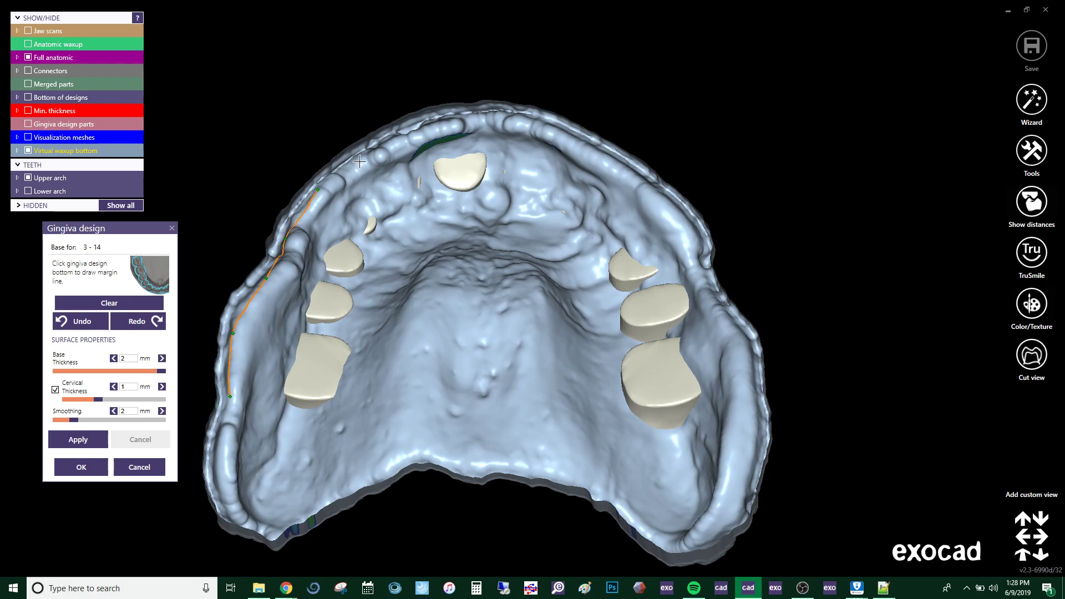
# Trace the margin line along the front ridge and down the right side of the jaw
pyautogui.click(492, 114)
pyautogui.click(587, 146)
pyautogui.click(688, 224)
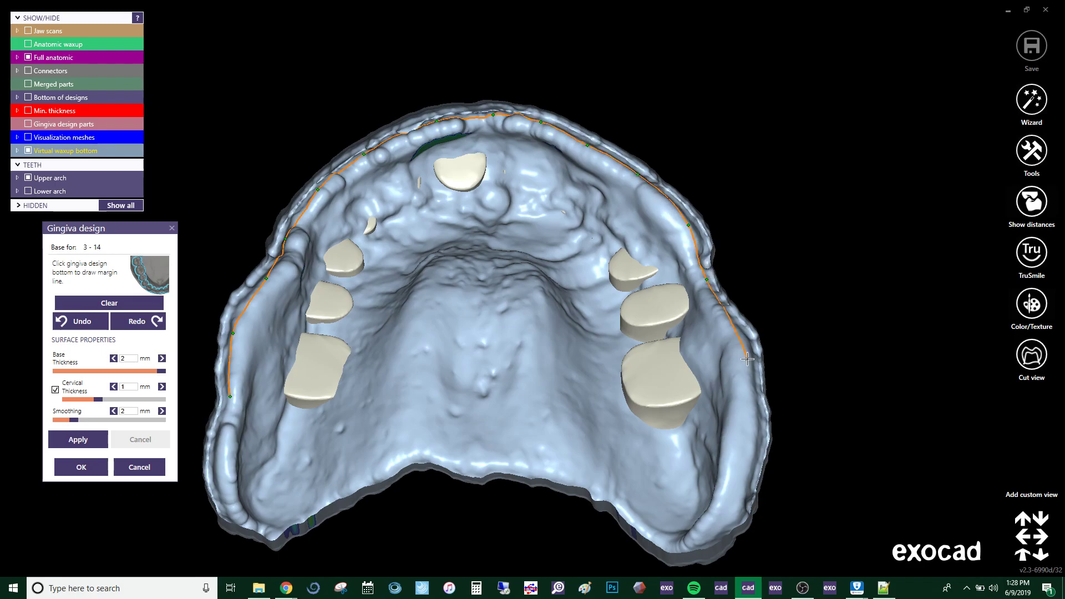
pyautogui.click(741, 482)
pyautogui.click(705, 544)
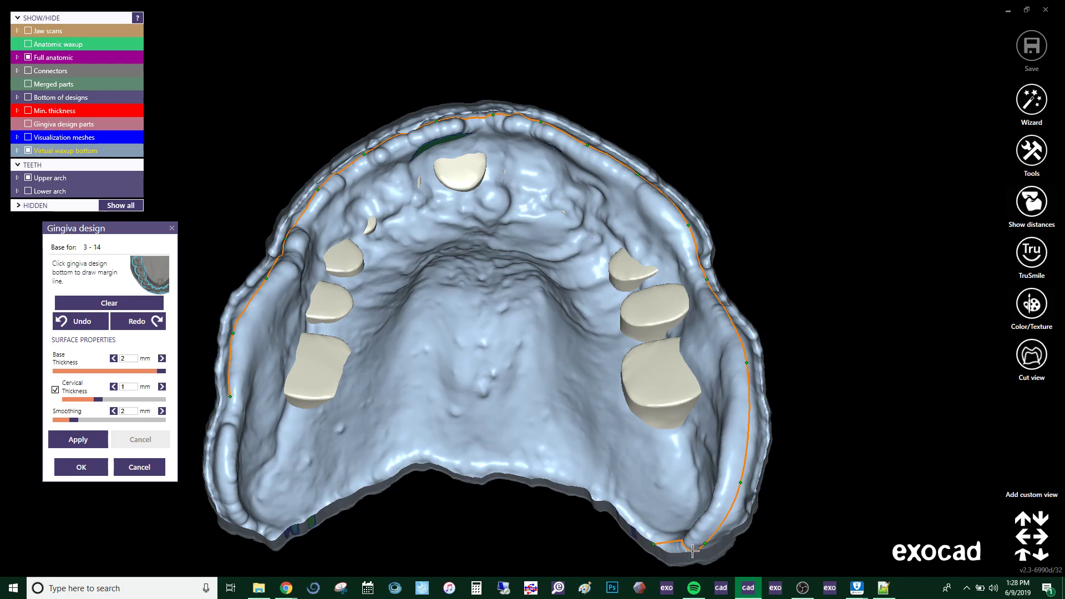
# Continue the margin line around the back and opposite side, closing the outline
pyautogui.scroll(5, 670, 545)
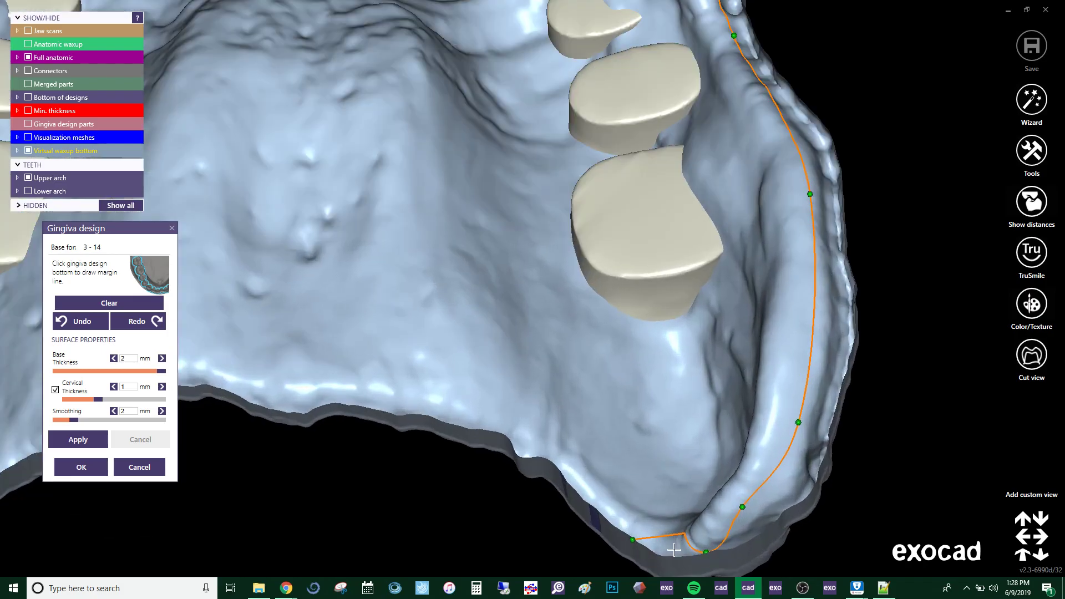
pyautogui.moveTo(559, 288); pyautogui.dragTo(403, 346, button='right')
pyautogui.click(437, 184)
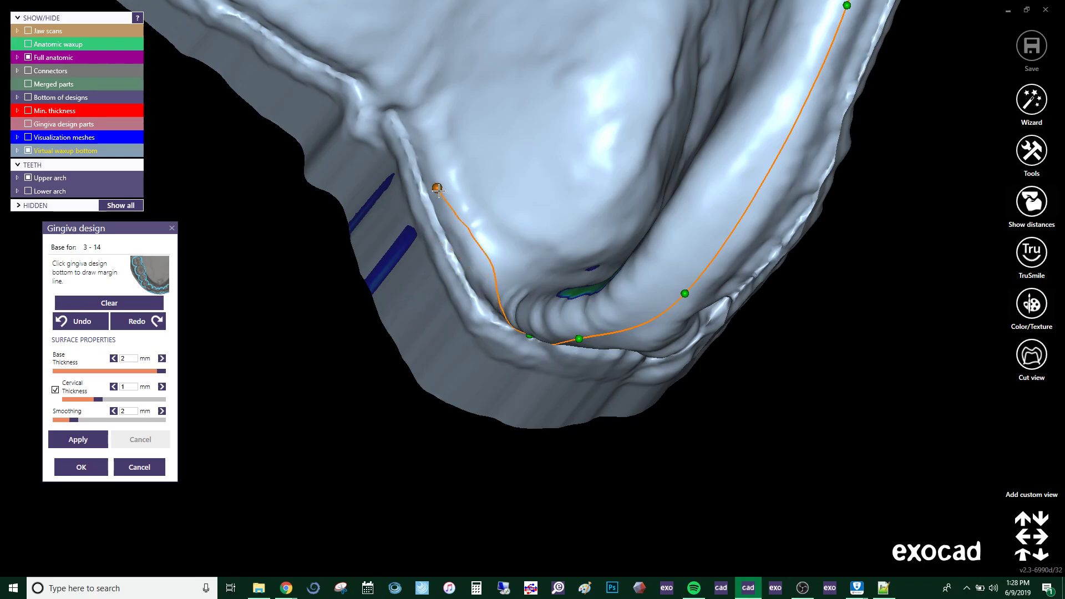
pyautogui.click(405, 103)
pyautogui.click(333, 176)
pyautogui.click(255, 143)
pyautogui.click(224, 167)
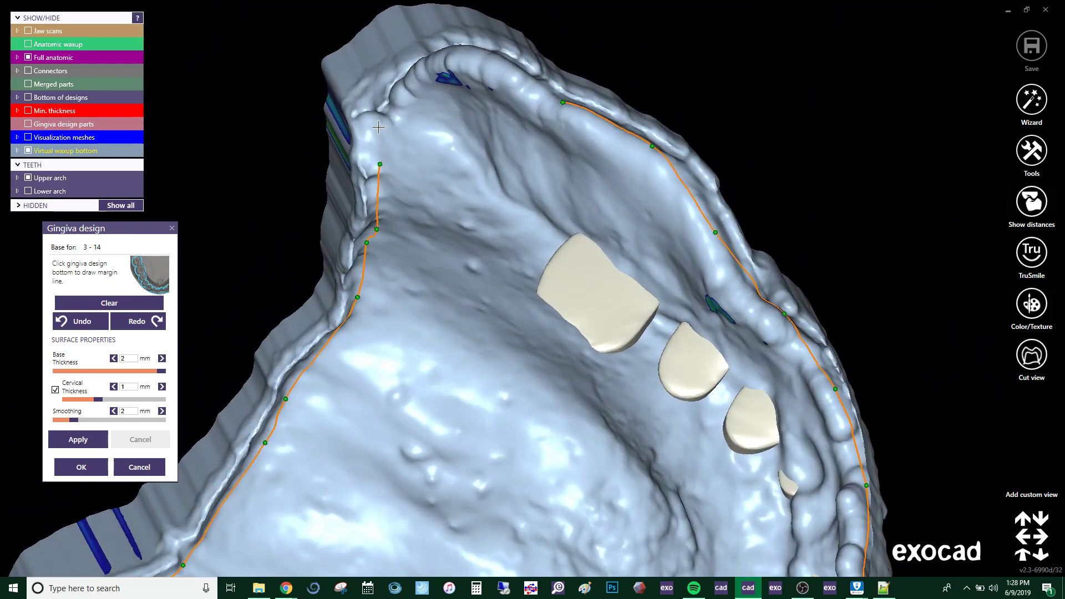
pyautogui.click(376, 111)
pyautogui.click(417, 77)
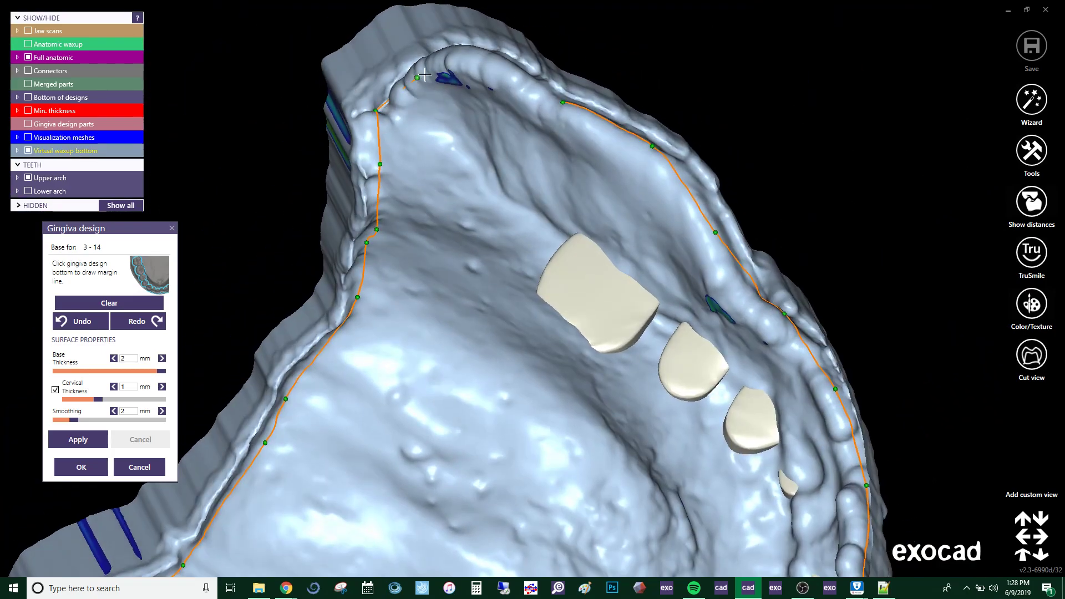
pyautogui.click(537, 85)
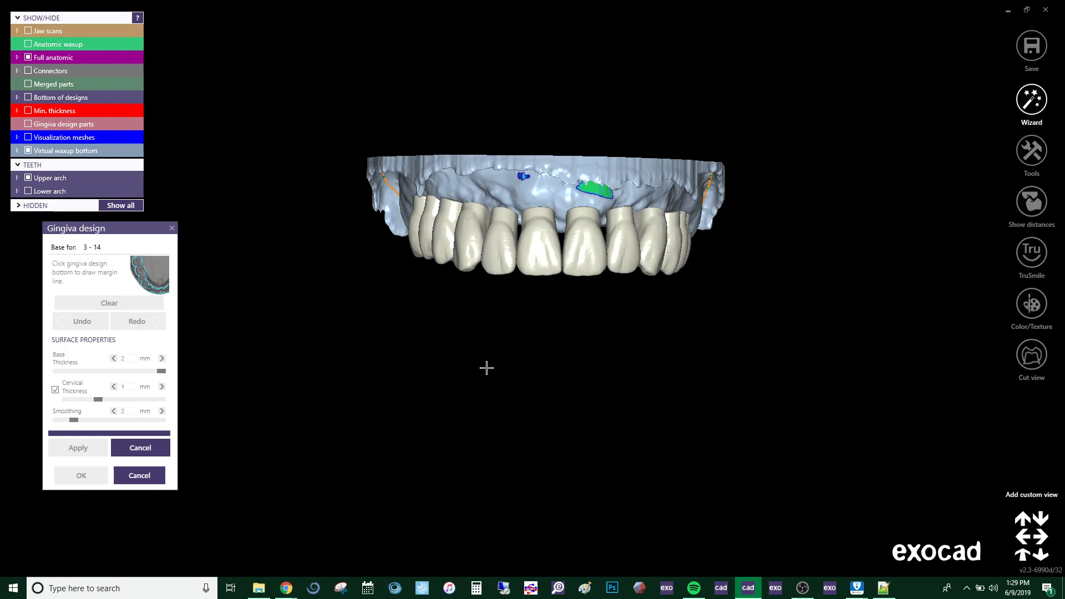
# Accept the computed pink gingiva part, deselect the upper jaw, and bring up the design tool list
pyautogui.click(394, 193)
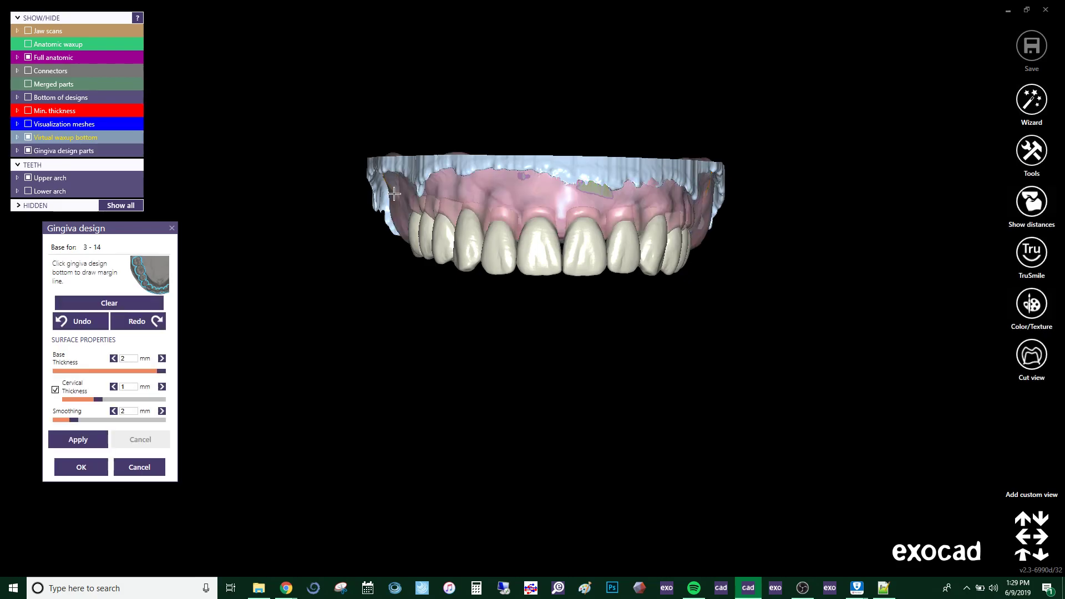
pyautogui.click(84, 467)
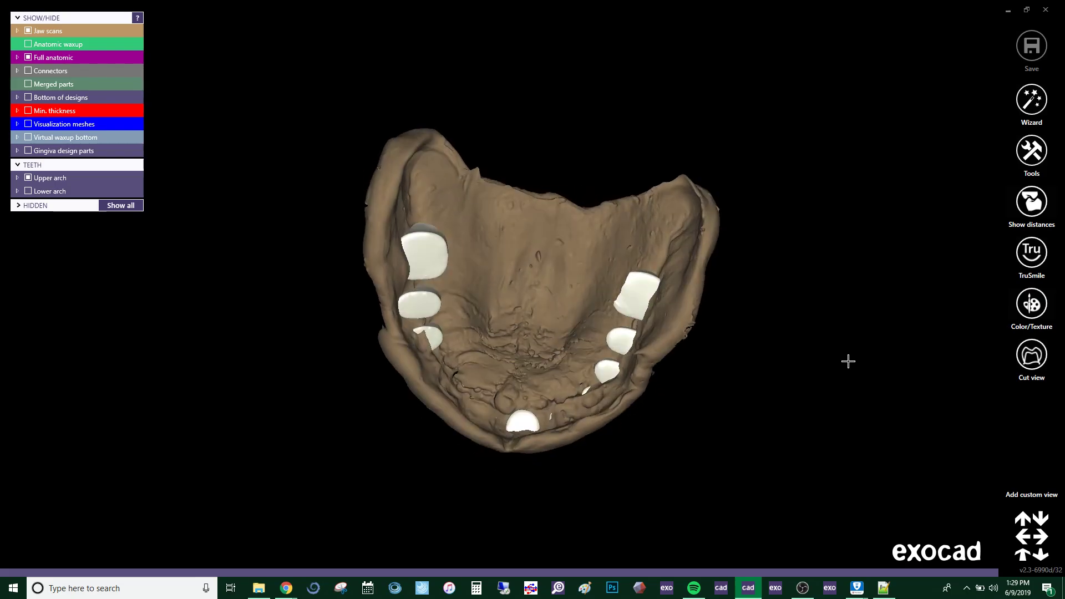
pyautogui.click(516, 281)
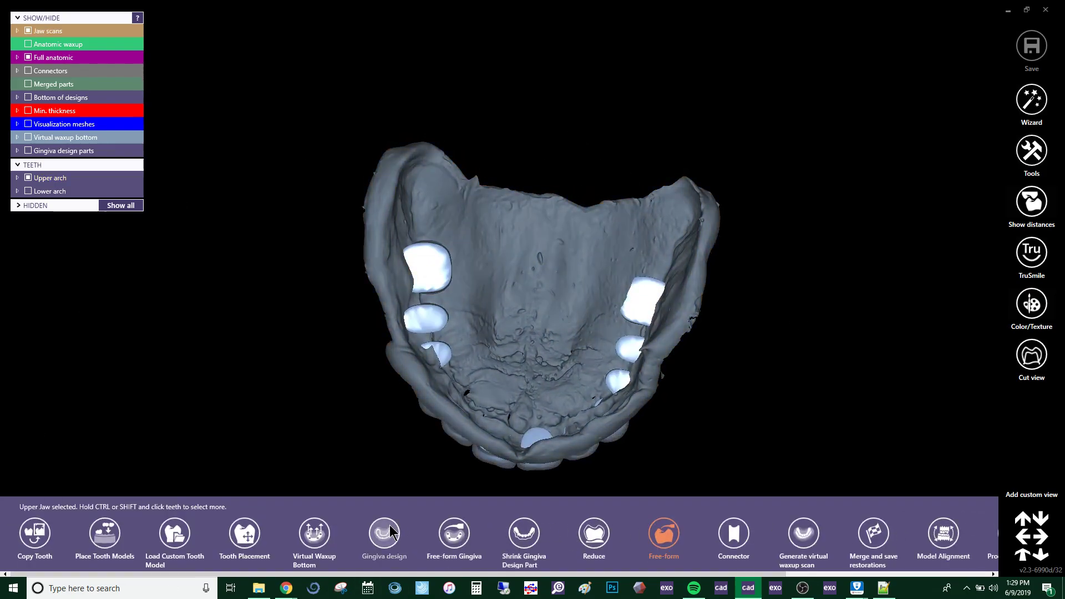
pyautogui.click(964, 87)
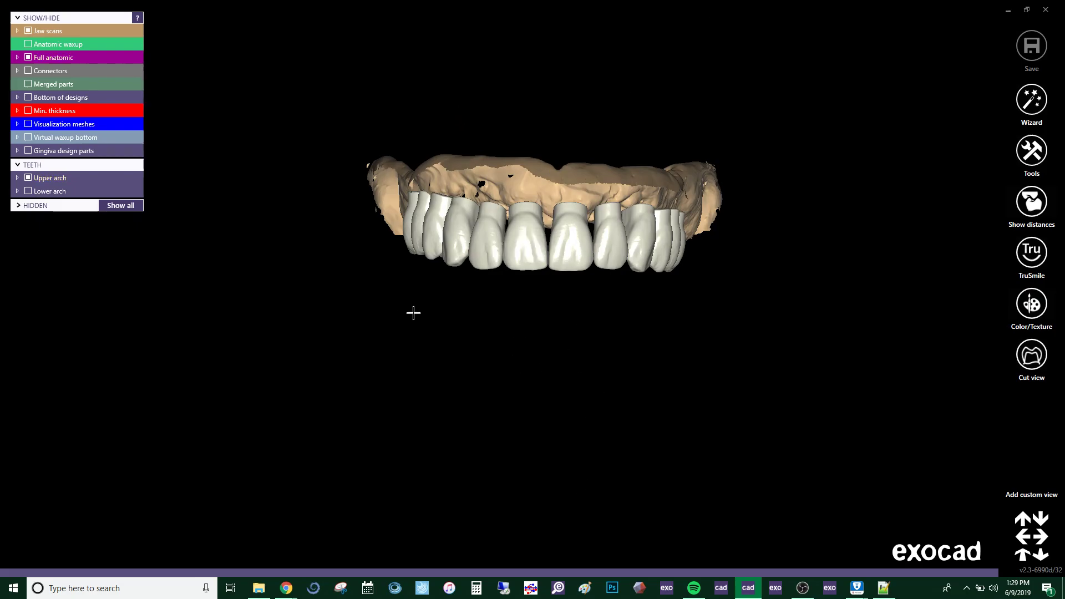
pyautogui.rightClick(842, 162)
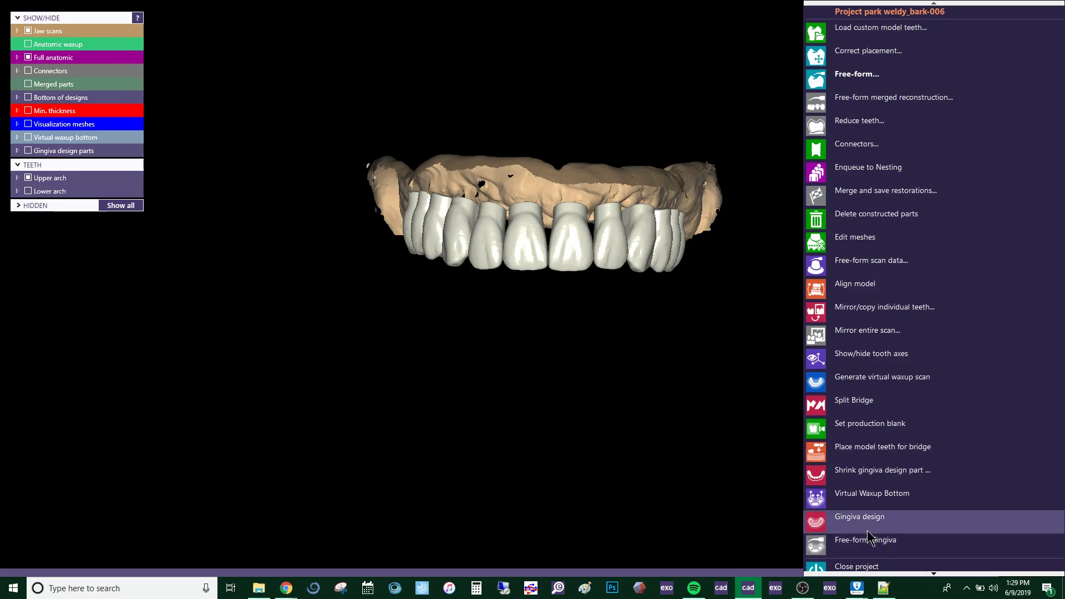
# Adapt the upper teeth to the gingiva with Pontic at 0 mm distance and apply it
pyautogui.click(865, 86)
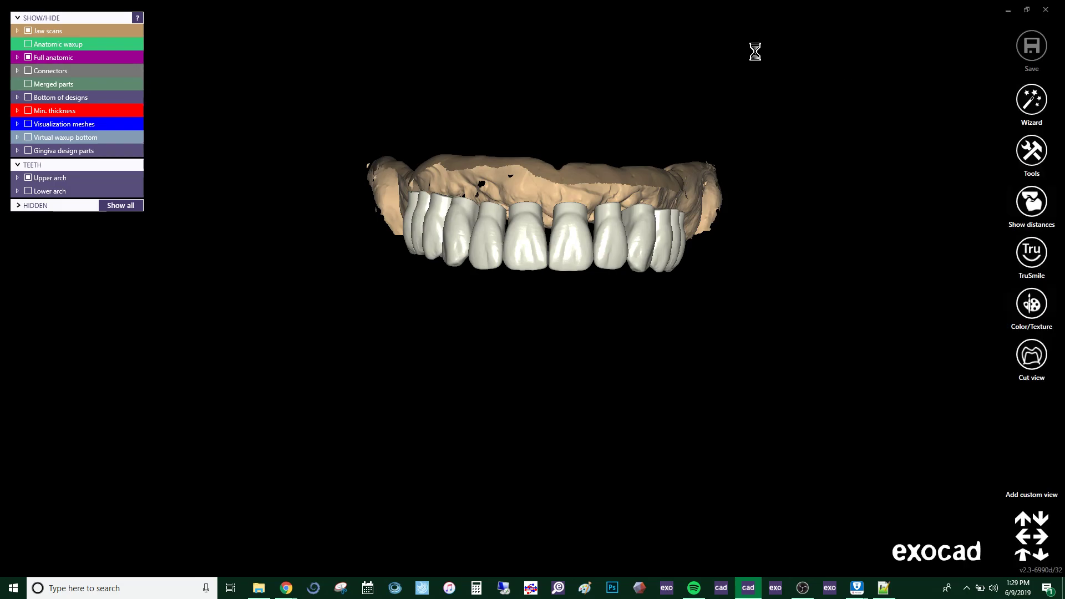
pyautogui.click(129, 246)
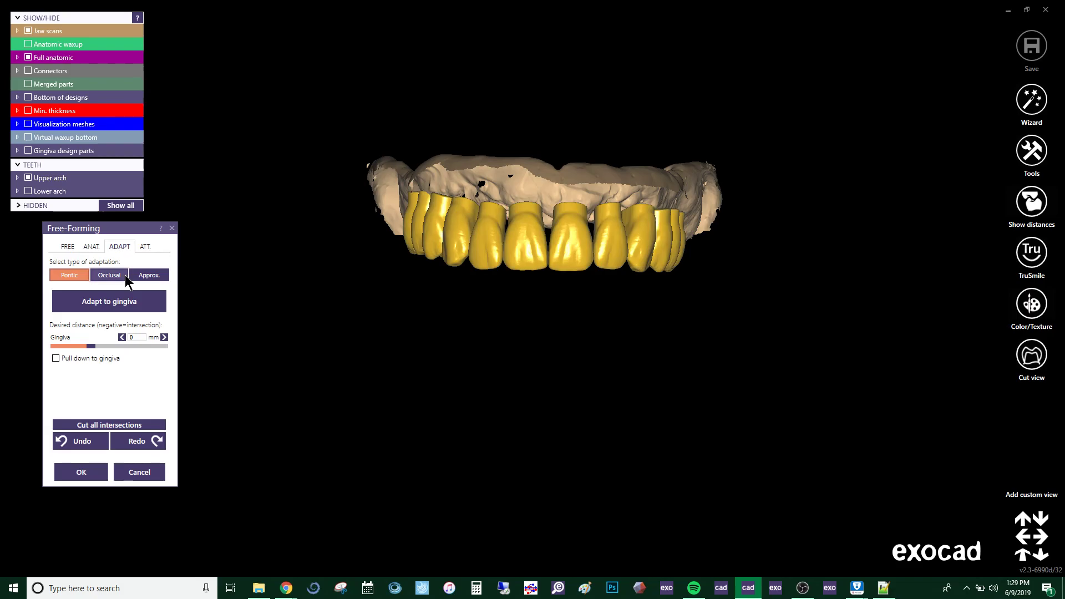
pyautogui.click(105, 303)
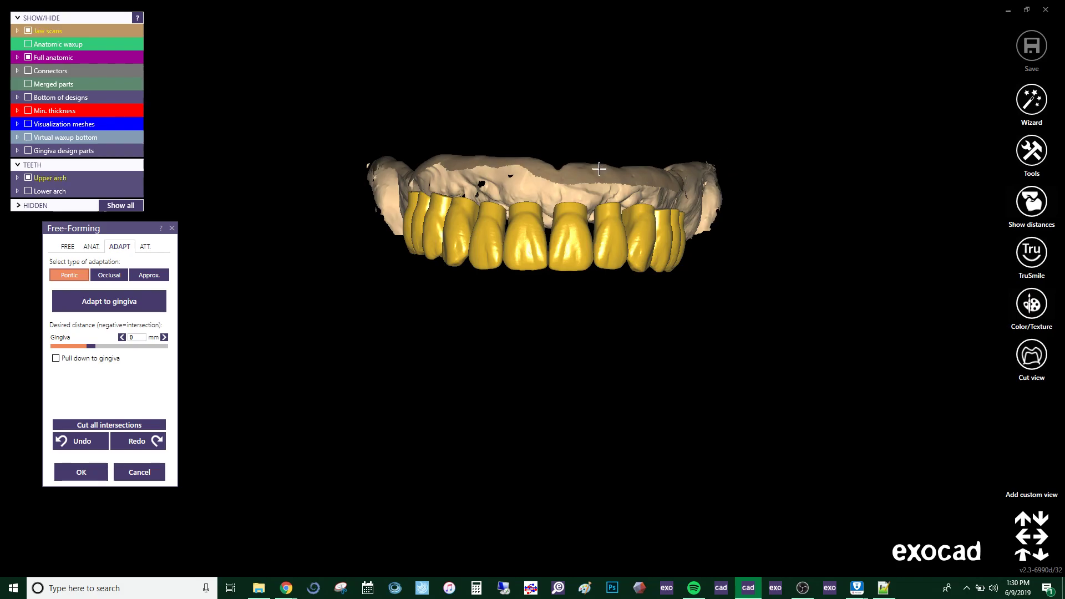
pyautogui.moveTo(656, 154); pyautogui.dragTo(710, 198, button='right')
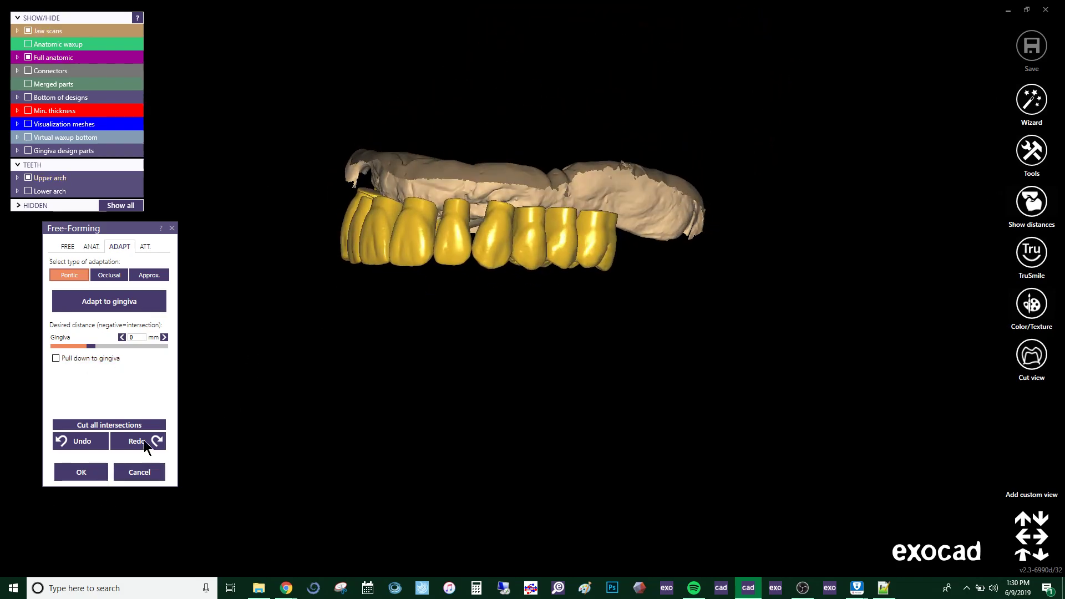
pyautogui.click(85, 471)
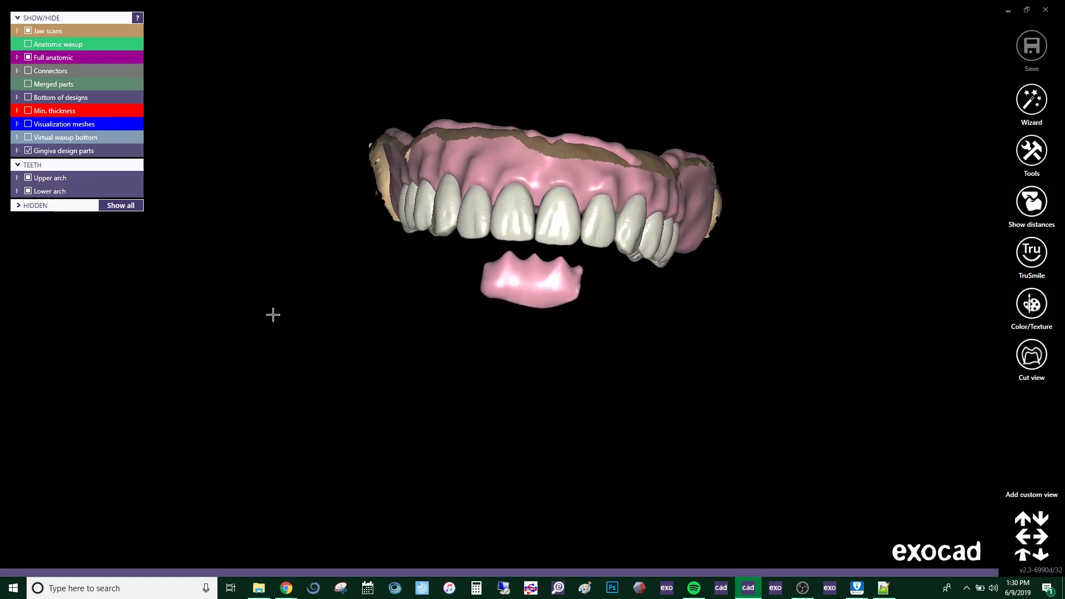
pyautogui.moveTo(509, 161); pyautogui.dragTo(564, 222, button='right')
# Open free-forming for the upper teeth with an enlarged Smooth/Flatten brush
pyautogui.click(549, 195)
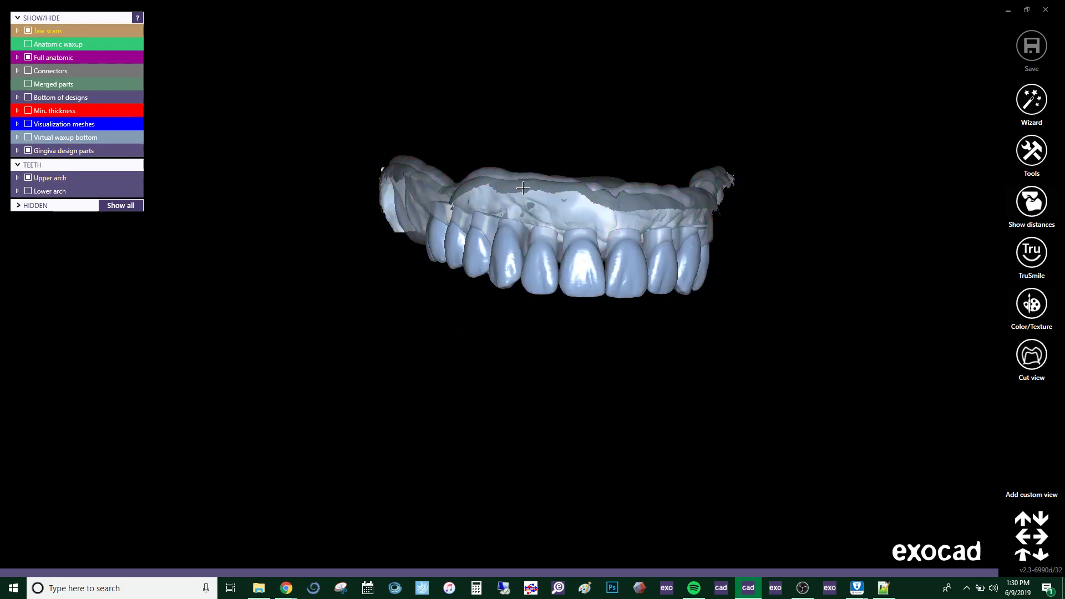
pyautogui.click(459, 541)
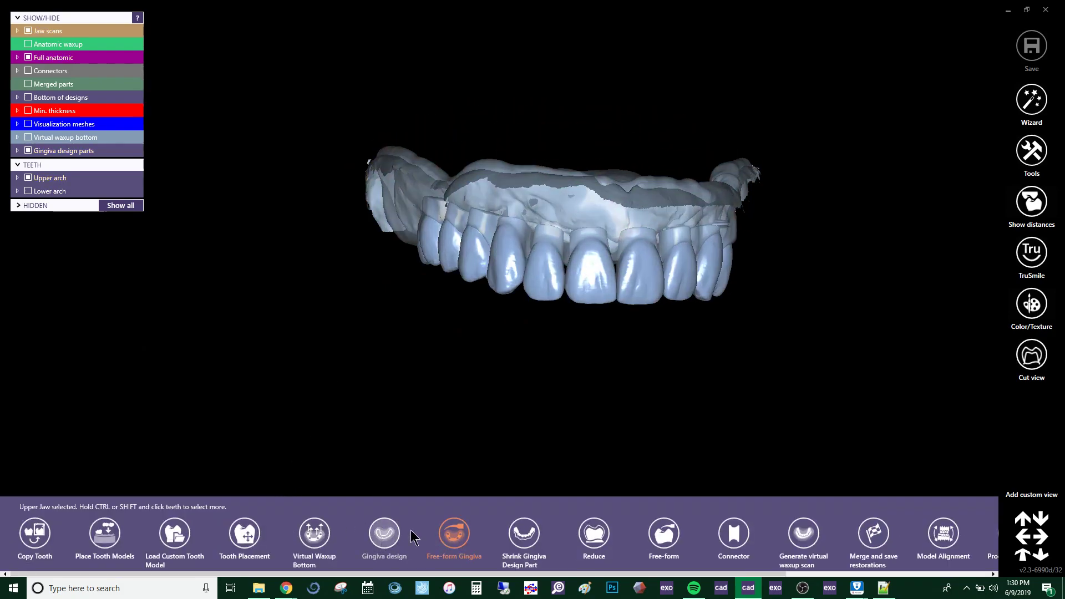
pyautogui.click(665, 532)
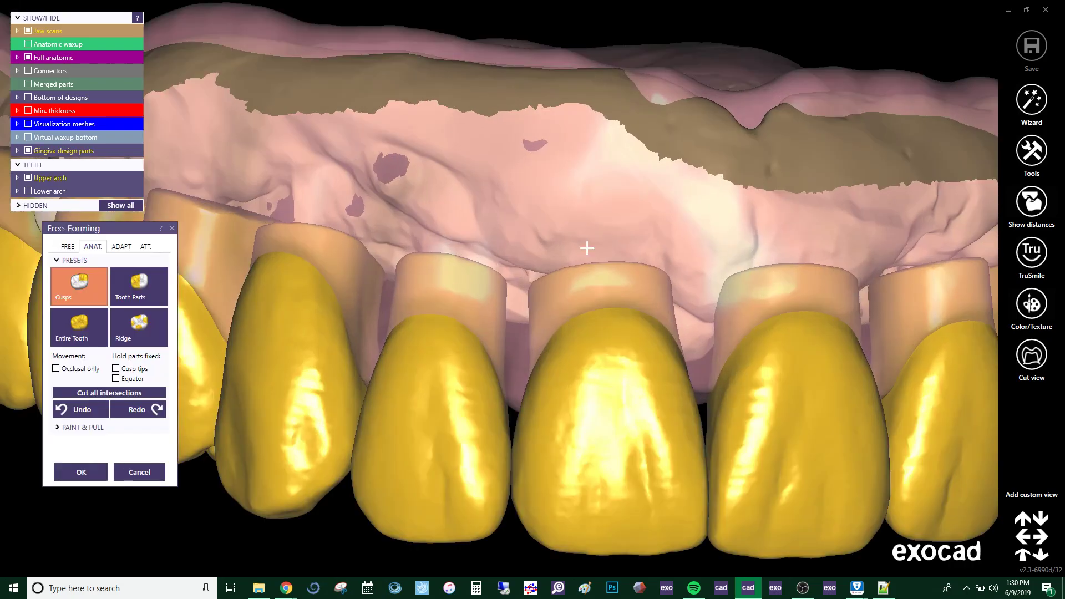
pyautogui.click(78, 246)
pyautogui.click(138, 278)
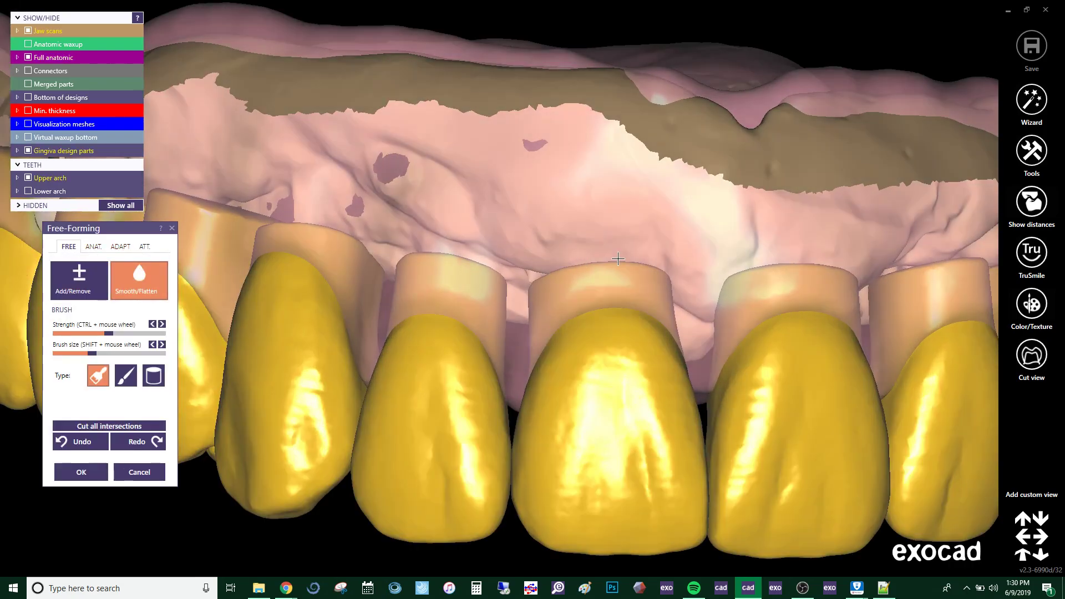
pyautogui.click(126, 353)
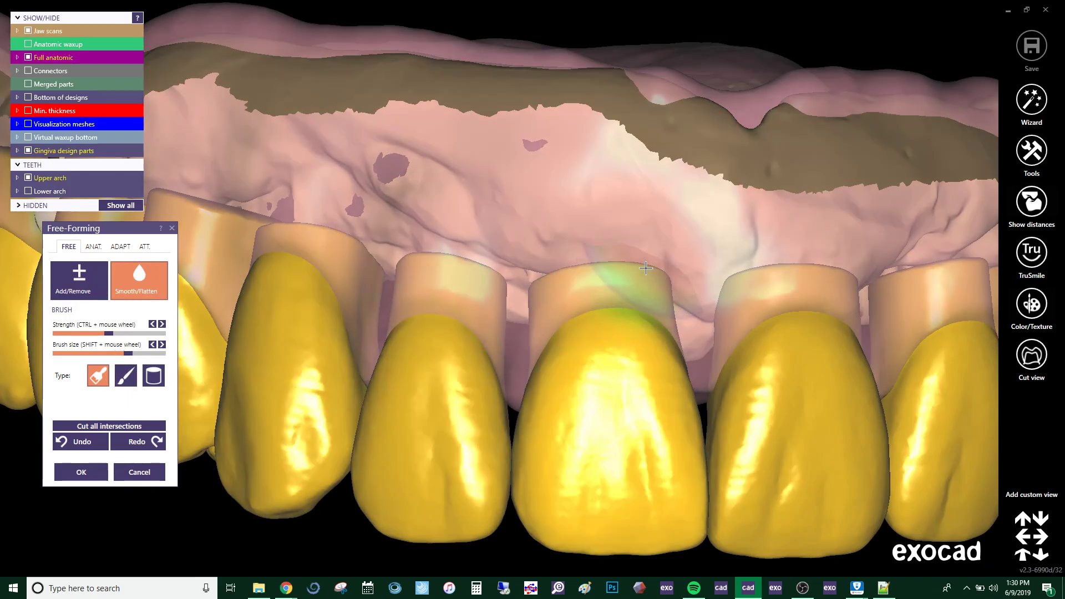
# Smooth and flatten the central, lateral and side crown necks, then apply the changes
pyautogui.moveTo(651, 280)
pyautogui.mouseDown()
pyautogui.moveTo(564, 269)
pyautogui.moveTo(550, 287)
pyautogui.moveTo(594, 292)
pyautogui.mouseUp()
pyautogui.moveTo(449, 276)
pyautogui.mouseDown()
pyautogui.moveTo(405, 270)
pyautogui.moveTo(490, 286)
pyautogui.mouseUp()
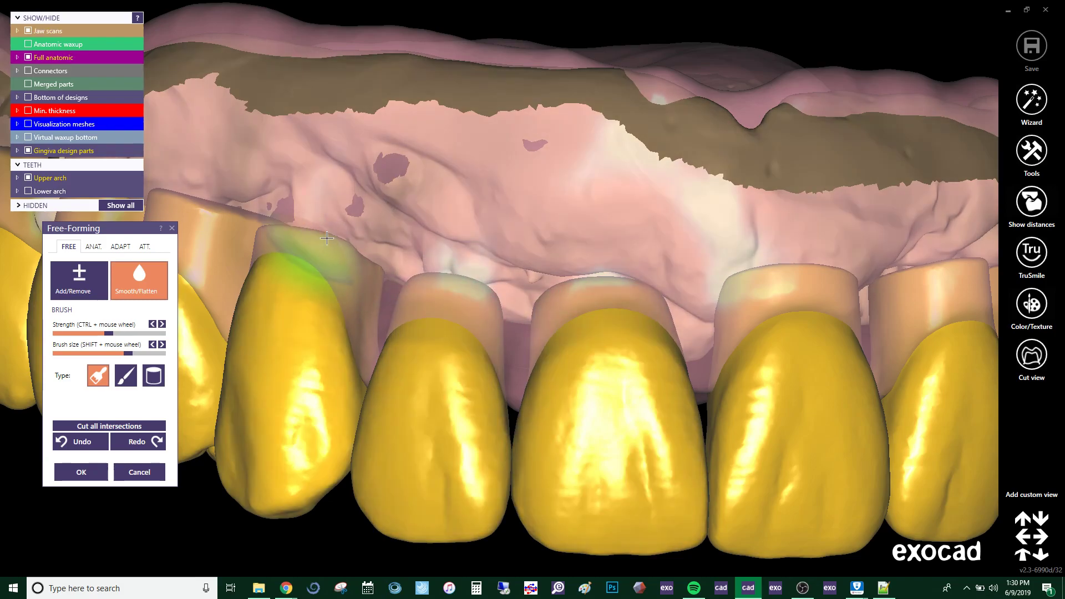
pyautogui.moveTo(299, 227); pyautogui.dragTo(625, 294, button='right')
pyautogui.moveTo(659, 174)
pyautogui.mouseDown()
pyautogui.moveTo(627, 146)
pyautogui.moveTo(718, 163)
pyautogui.moveTo(679, 165)
pyautogui.moveTo(686, 155)
pyautogui.moveTo(545, 133)
pyautogui.moveTo(486, 137)
pyautogui.moveTo(436, 96)
pyautogui.moveTo(424, 108)
pyautogui.moveTo(337, 92)
pyautogui.moveTo(309, 102)
pyautogui.moveTo(403, 107)
pyautogui.mouseUp()
pyautogui.moveTo(403, 108); pyautogui.dragTo(396, 230, button='right')
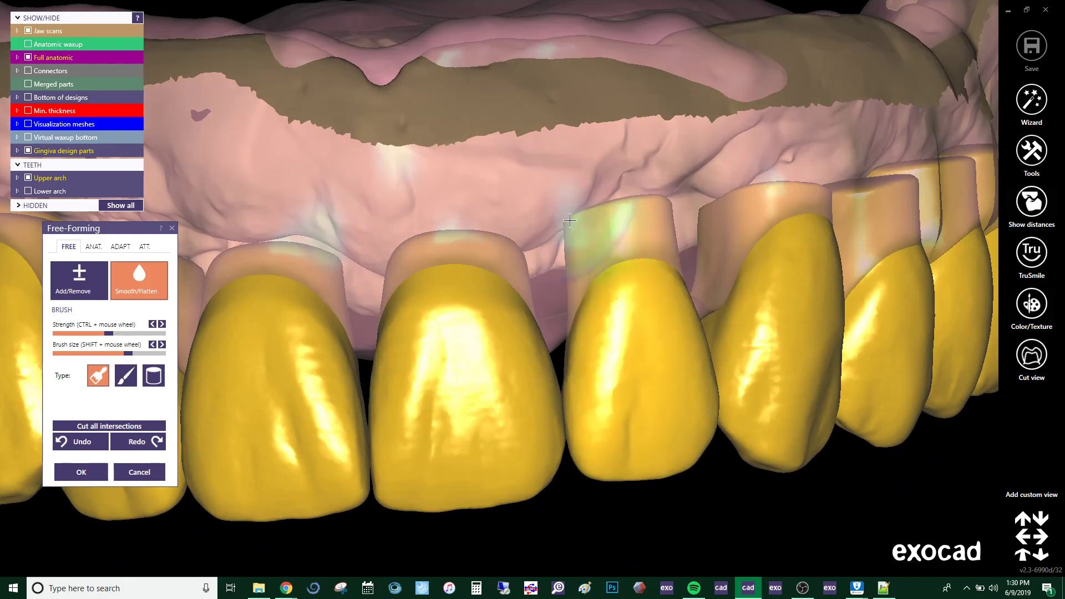
pyautogui.moveTo(760, 233); pyautogui.dragTo(603, 225, button='right')
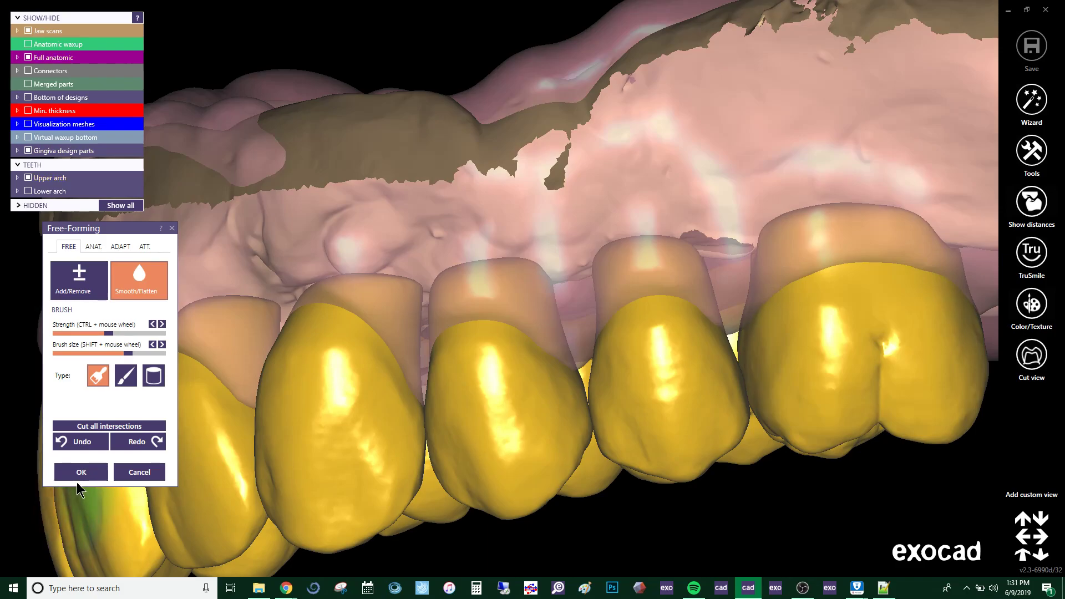
pyautogui.click(82, 472)
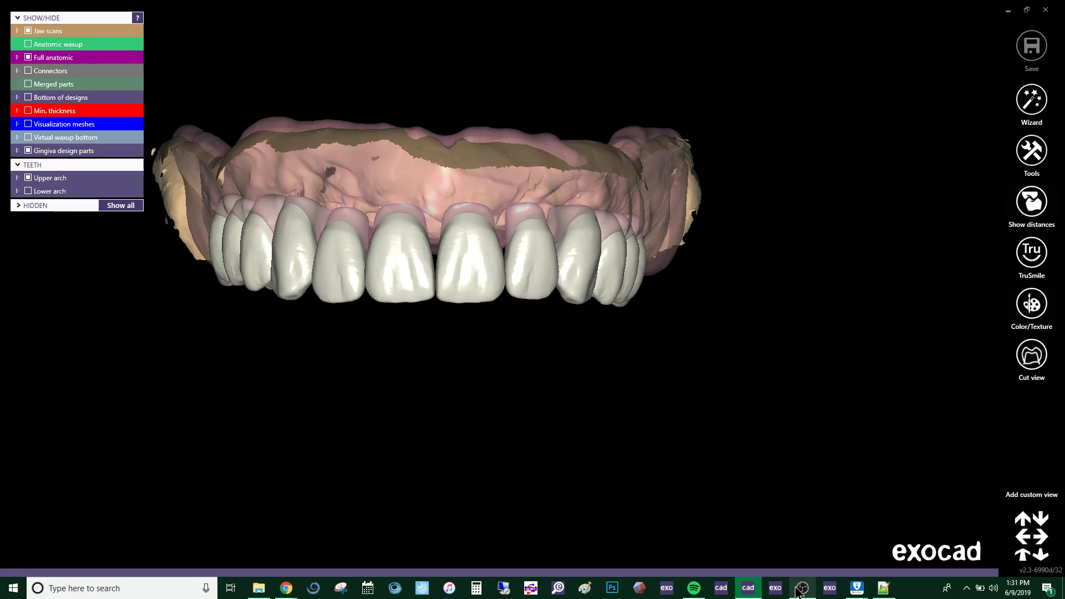
# Re-adapt the upper teeth to the gingiva at 2 mm distance and apply it
pyautogui.moveTo(799, 571)
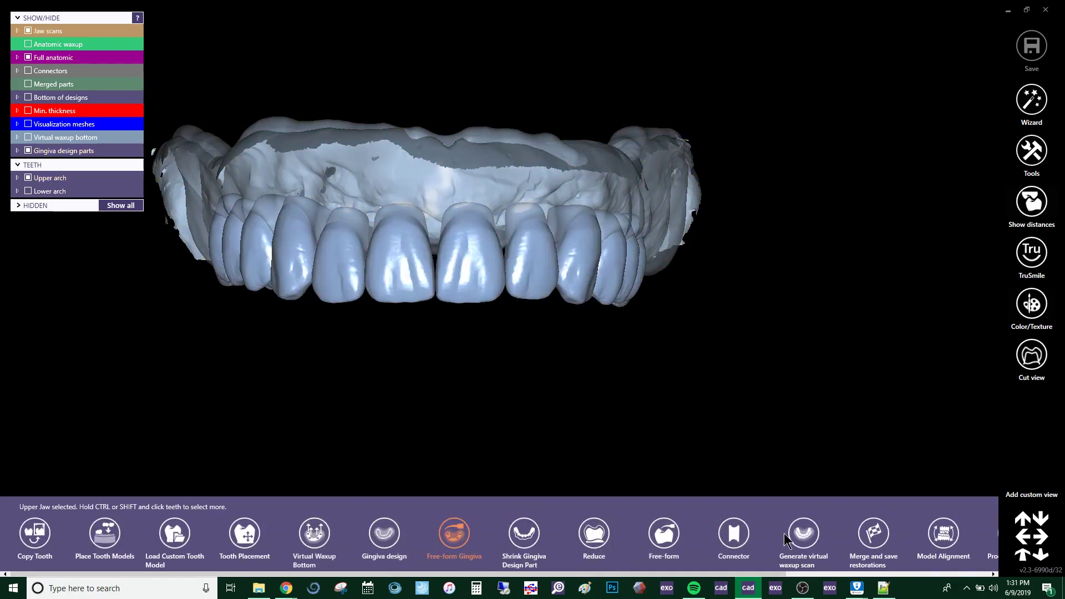
pyautogui.click(664, 533)
pyautogui.click(125, 246)
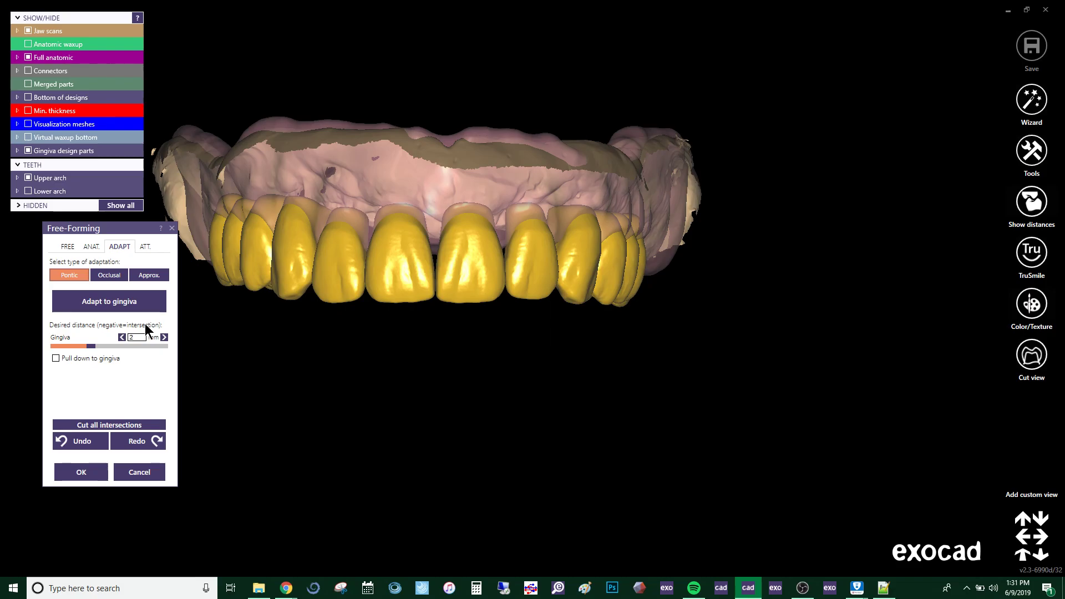
pyautogui.click(136, 302)
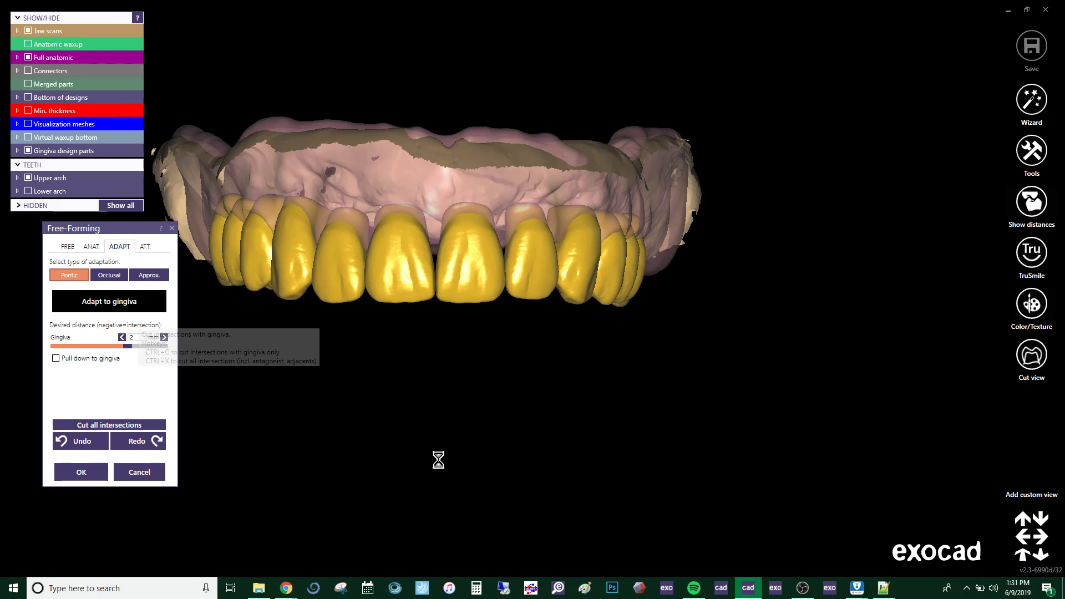
pyautogui.moveTo(810, 594)
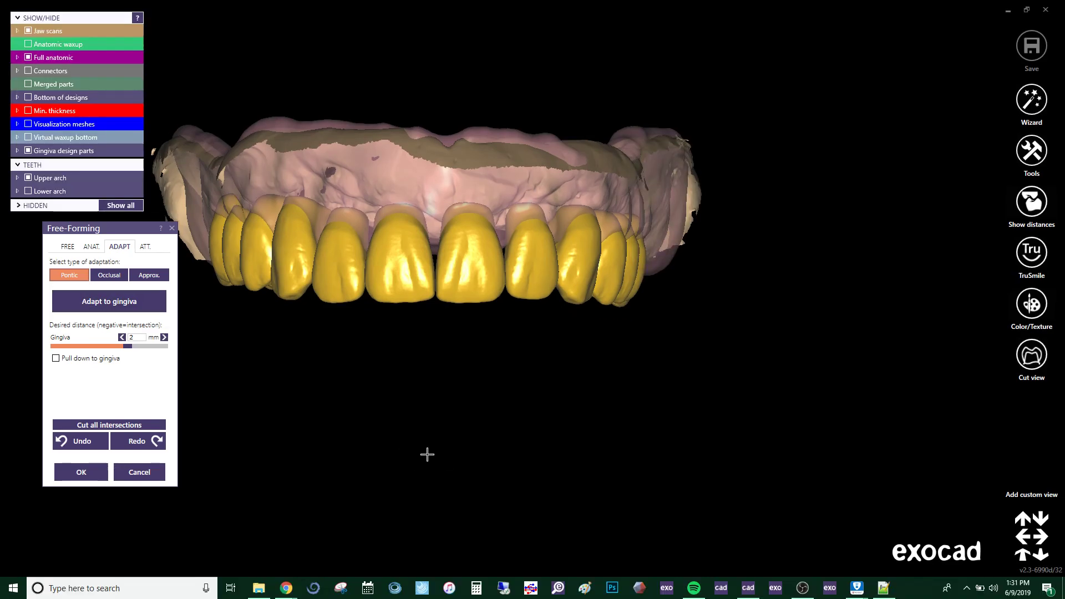
pyautogui.click(86, 472)
# Enable Cut view and show a cross-section through an upper side tooth
pyautogui.moveTo(590, 279)
pyautogui.mouseDown(button='right')
pyautogui.moveTo(627, 286)
pyautogui.moveTo(586, 278)
pyautogui.mouseUp(button='right')
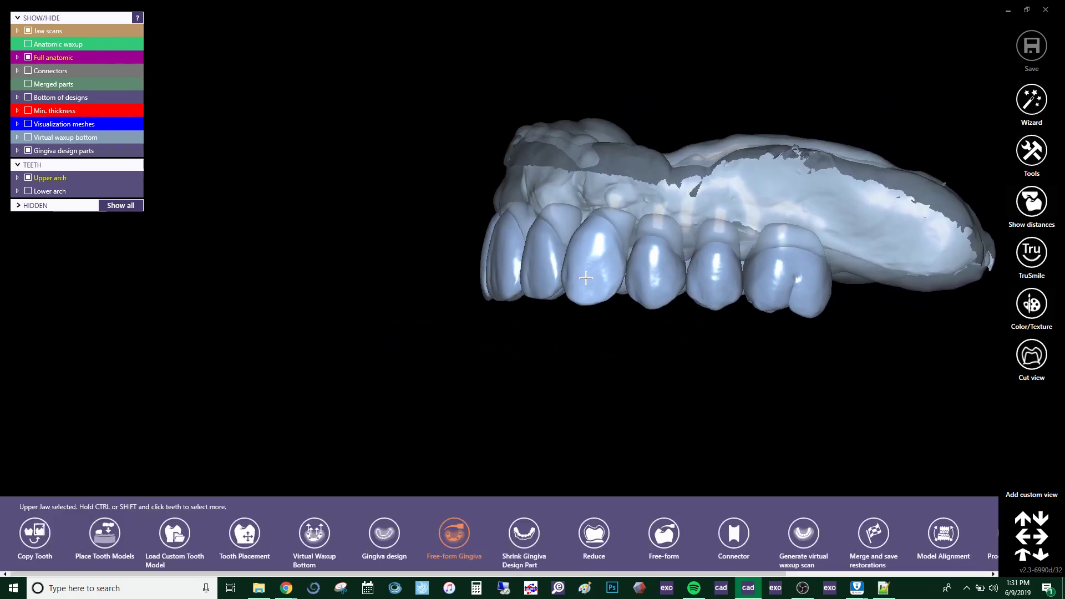
pyautogui.click(1032, 356)
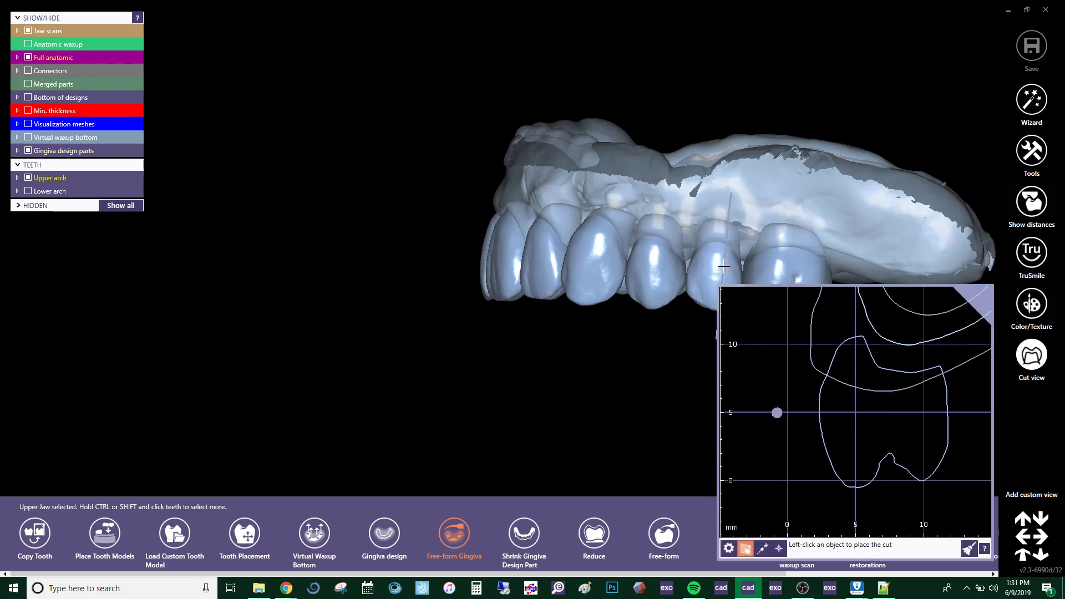
pyautogui.click(724, 267)
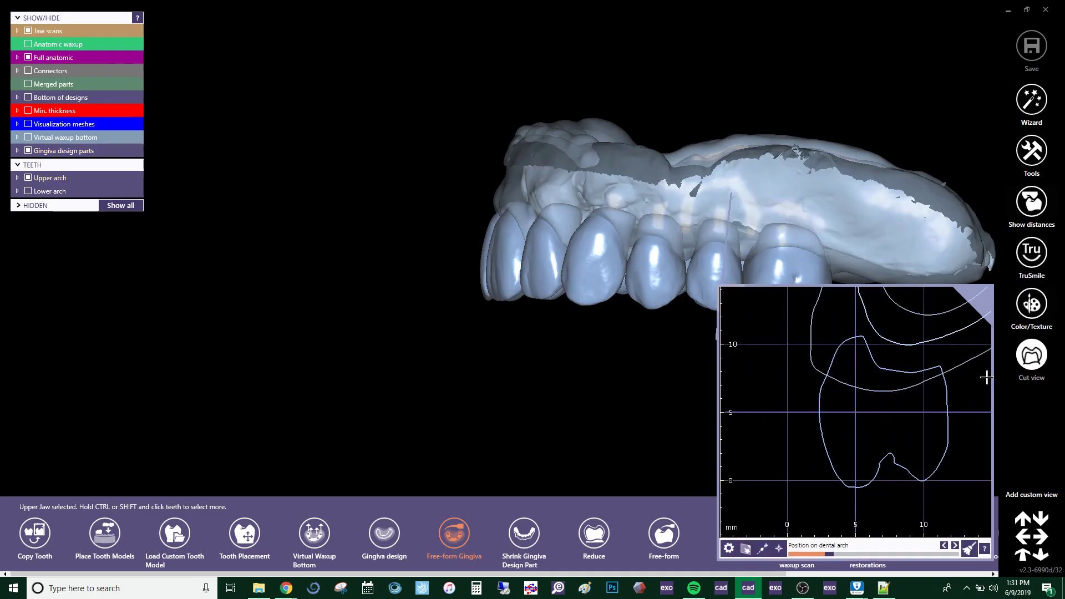